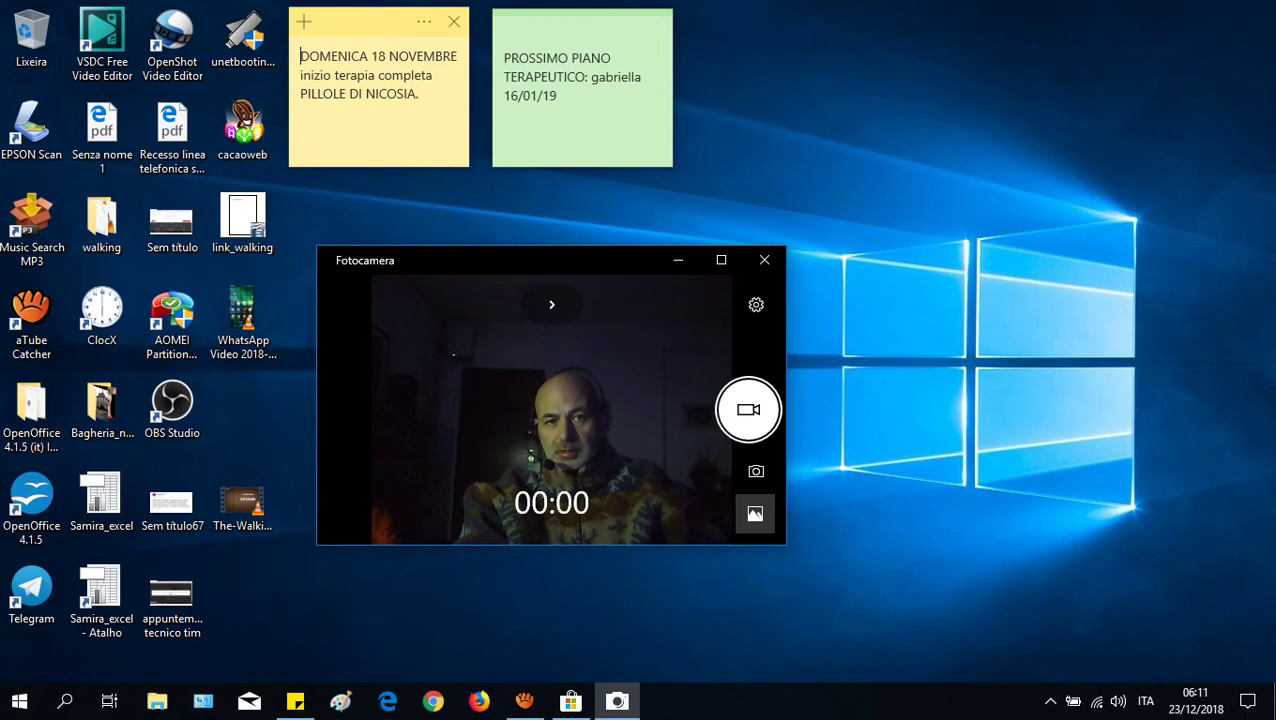
# Step: Move the Fotocamera window away from the centre of the desktop so it sits over the lower part of the Windows logo
pyautogui.moveTo(500, 260)
pyautogui.mouseDown()
pyautogui.moveTo(564, 266)
pyautogui.moveTo(507, 257)
pyautogui.mouseUp()
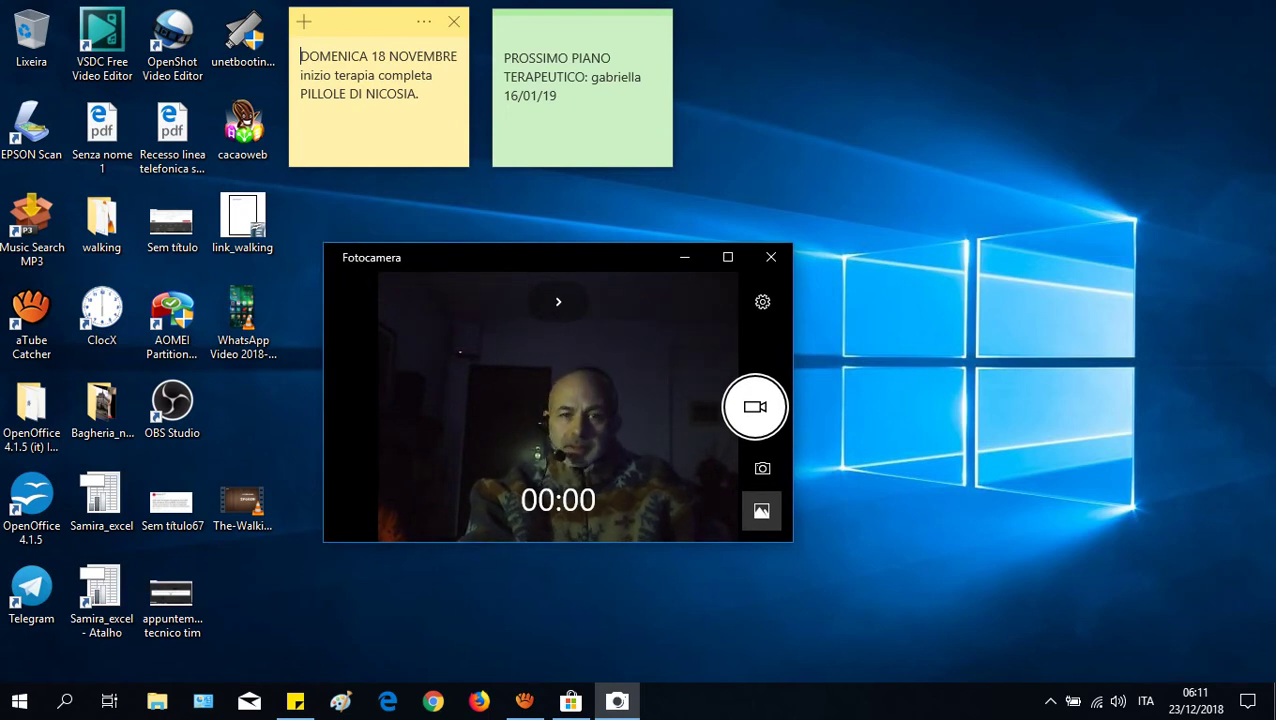
pyautogui.moveTo(500, 257)
pyautogui.mouseDown()
pyautogui.moveTo(541, 270)
pyautogui.moveTo(509, 280)
pyautogui.mouseUp()
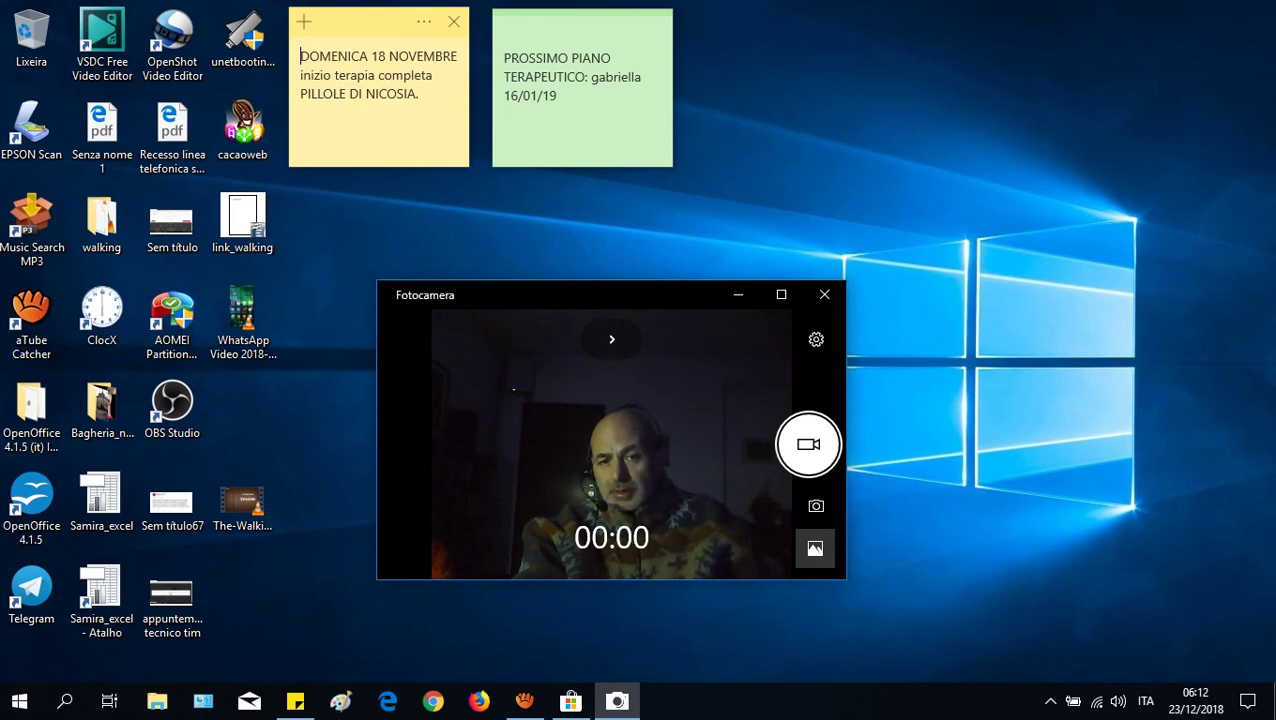
pyautogui.moveTo(500, 294); pyautogui.dragTo(448, 315)
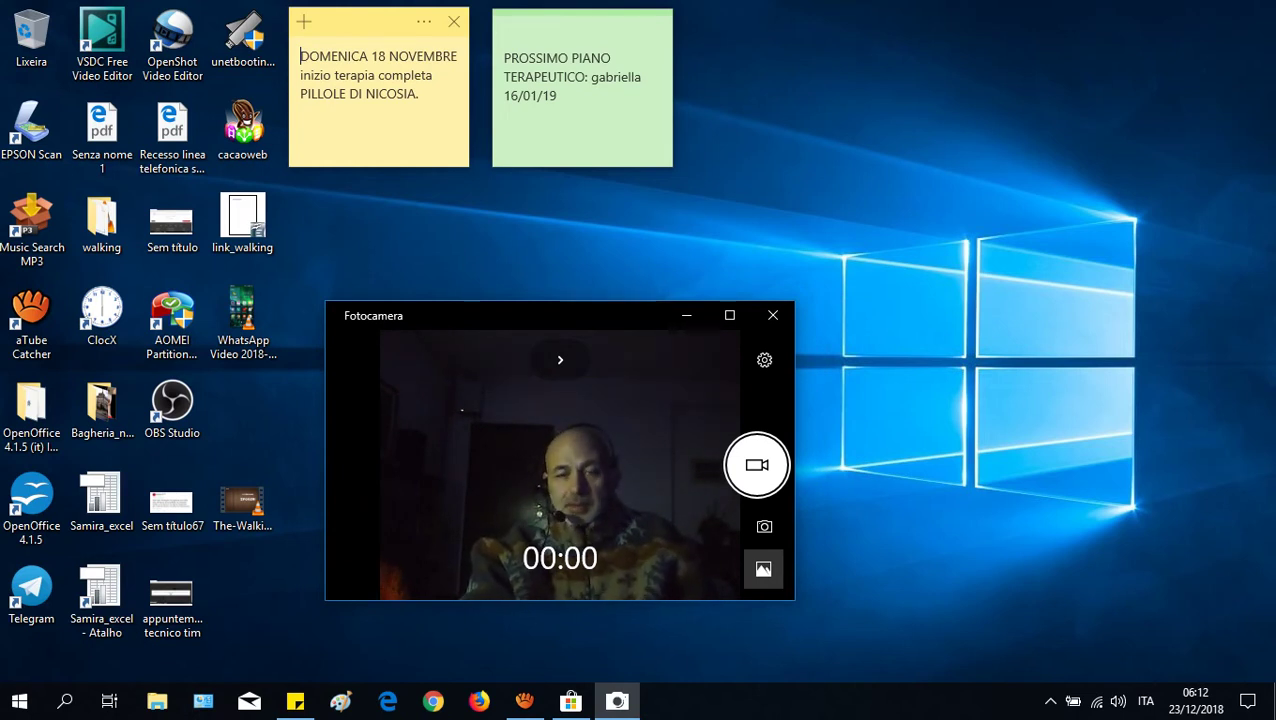
pyautogui.moveTo(500, 315); pyautogui.dragTo(487, 344)
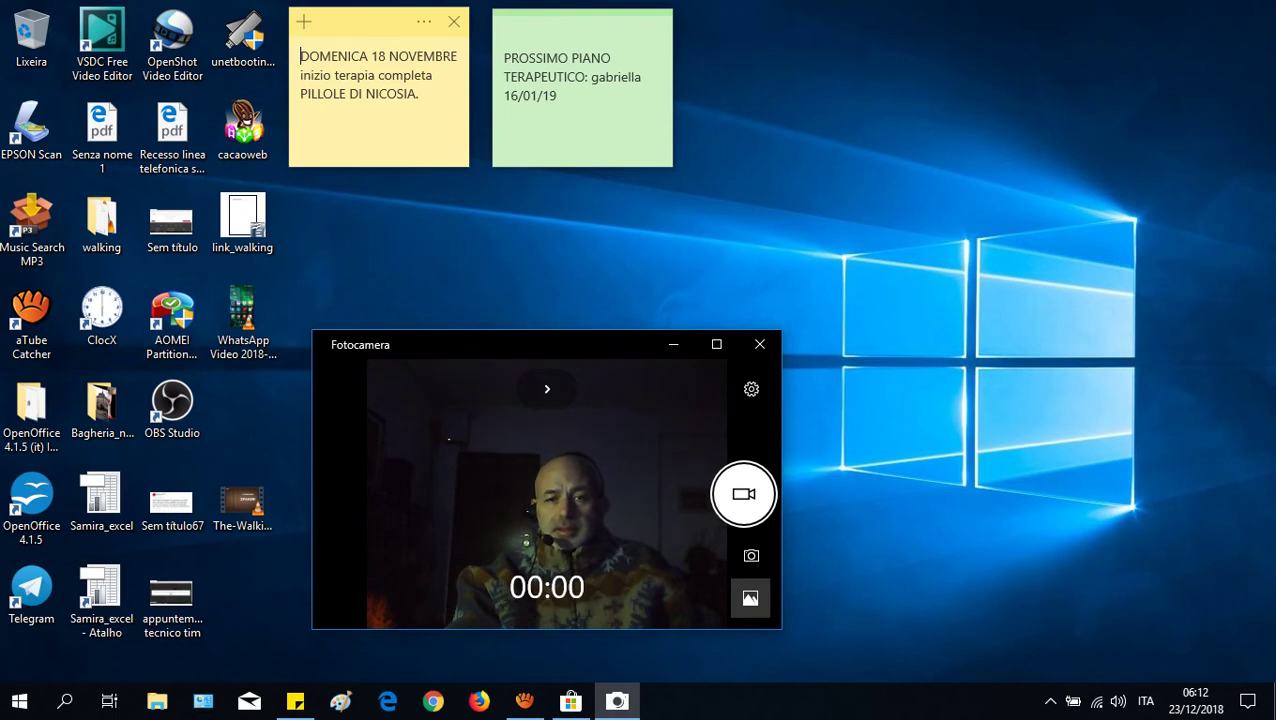
pyautogui.moveTo(450, 344); pyautogui.dragTo(459, 308)
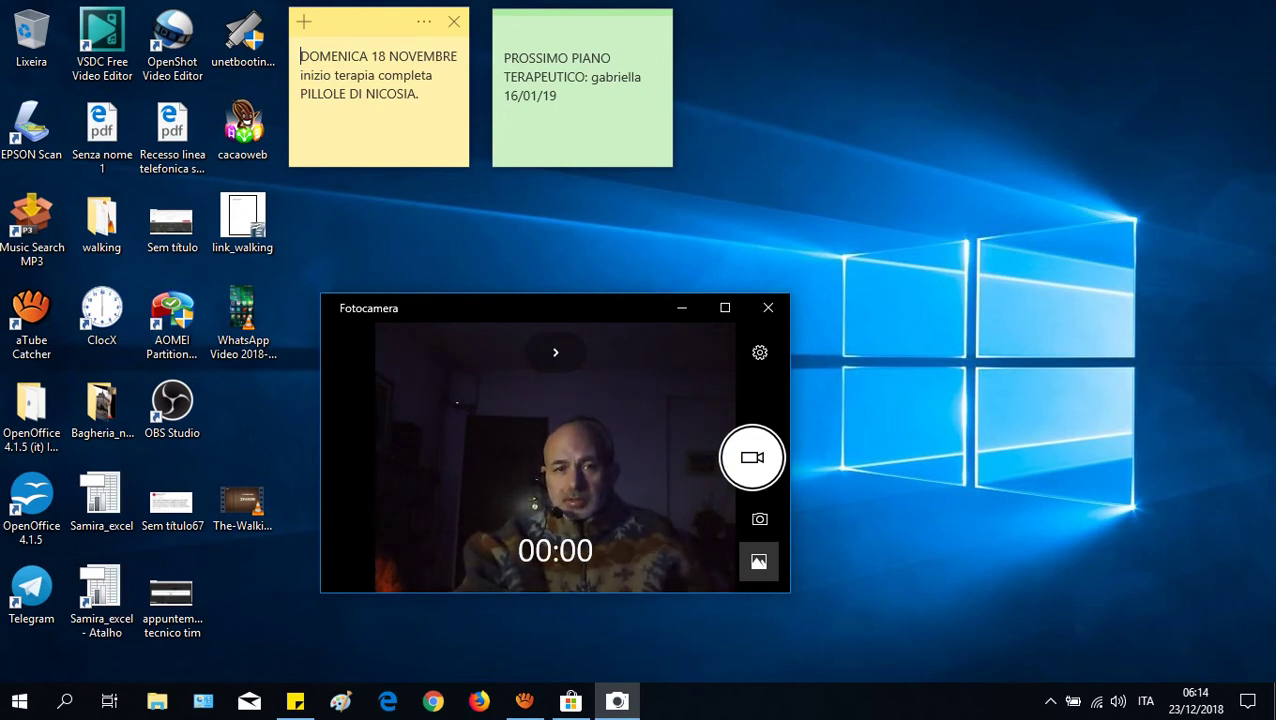
pyautogui.moveTo(450, 308); pyautogui.dragTo(876, 333)
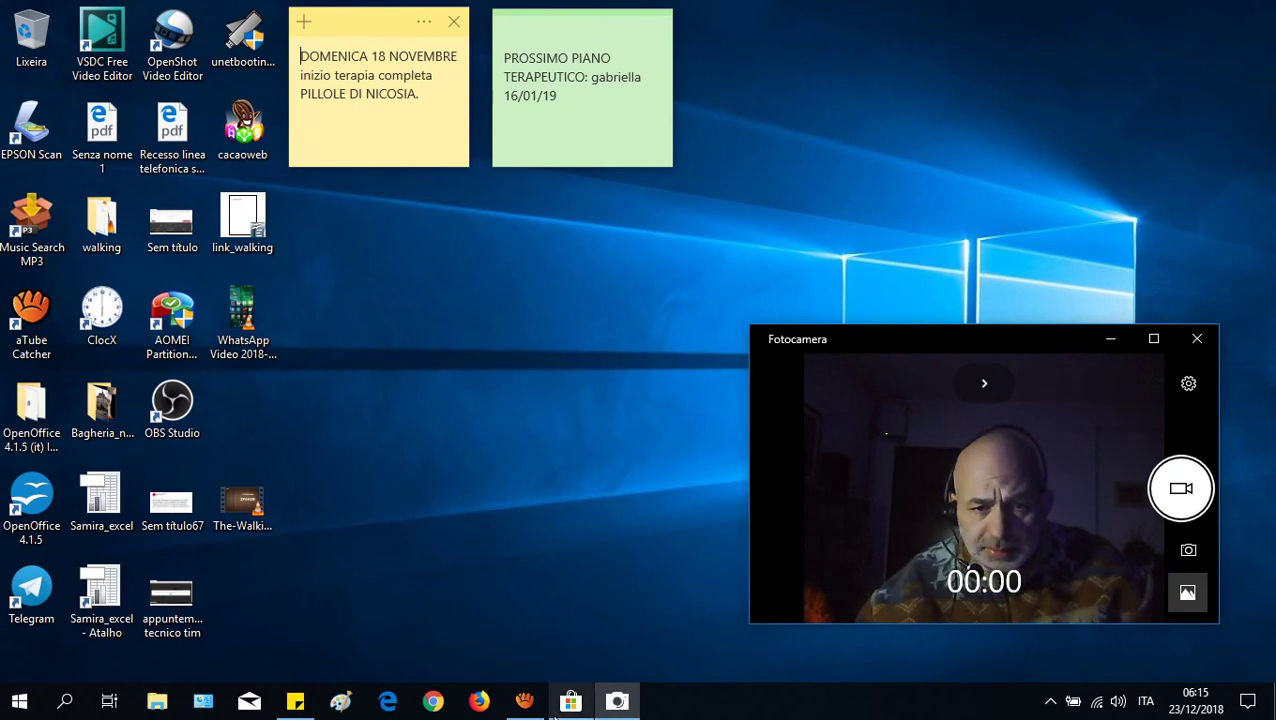
# Step: Switch to Microsoft Store, place its window beside the camera preview, and search the store for "youtube dowloader"
pyautogui.click(568, 704)
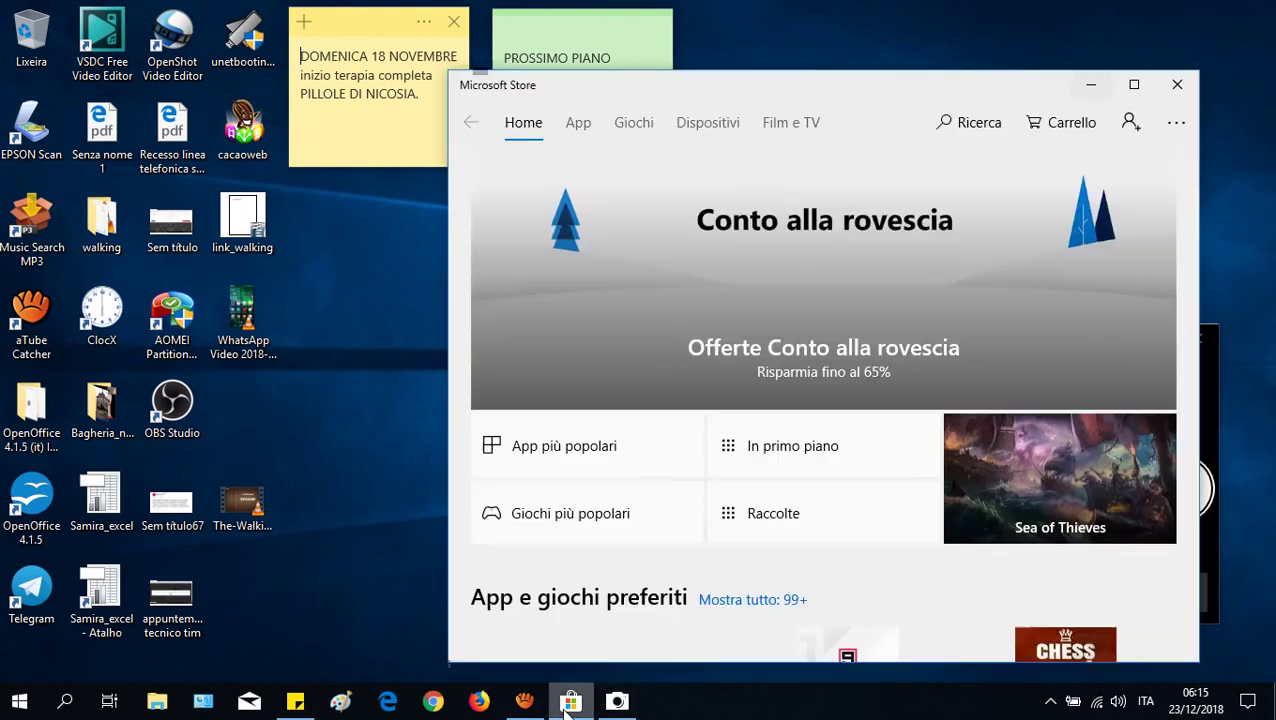
pyautogui.moveTo(620, 85); pyautogui.dragTo(206, 63)
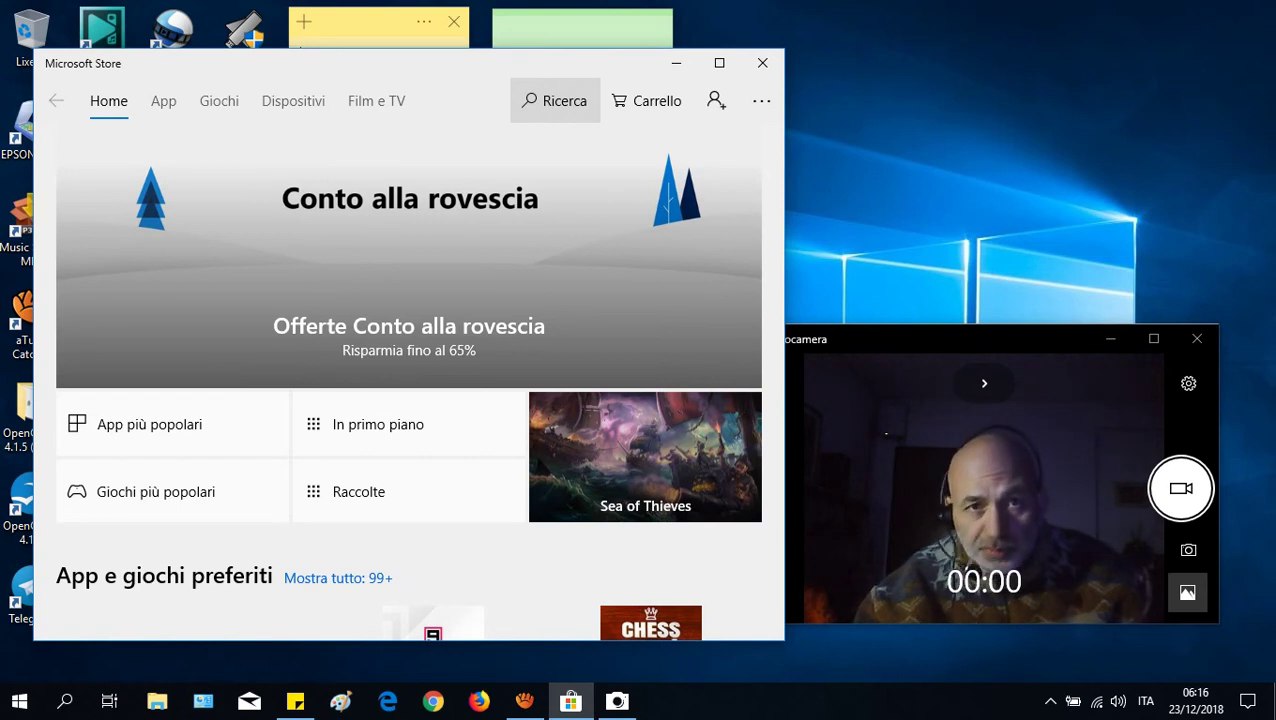
pyautogui.click(555, 100)
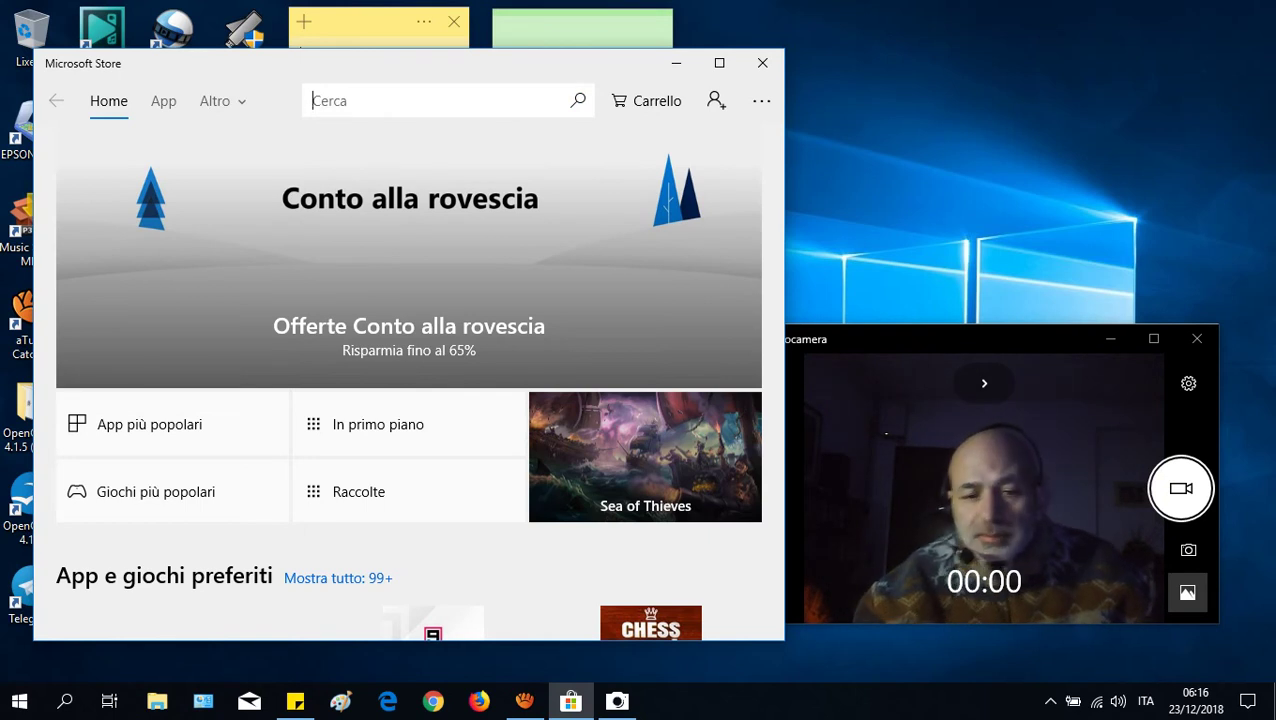
pyautogui.write('y')
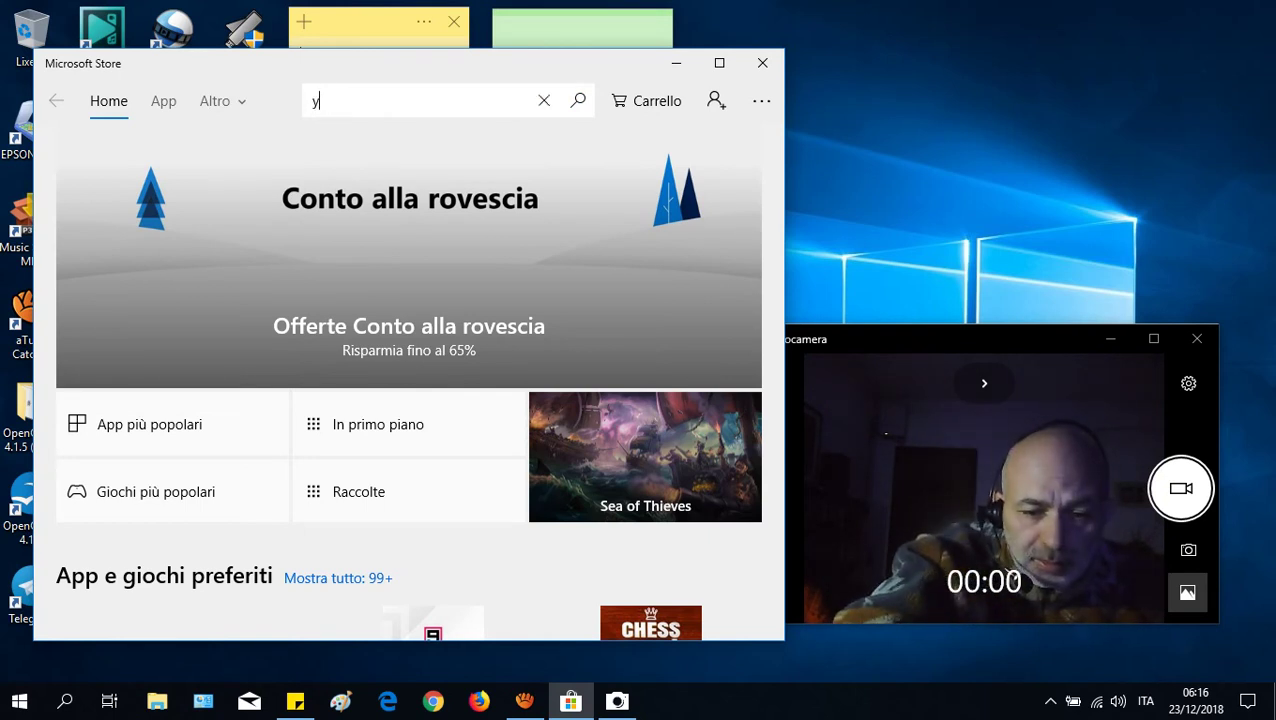
pyautogui.write('out')
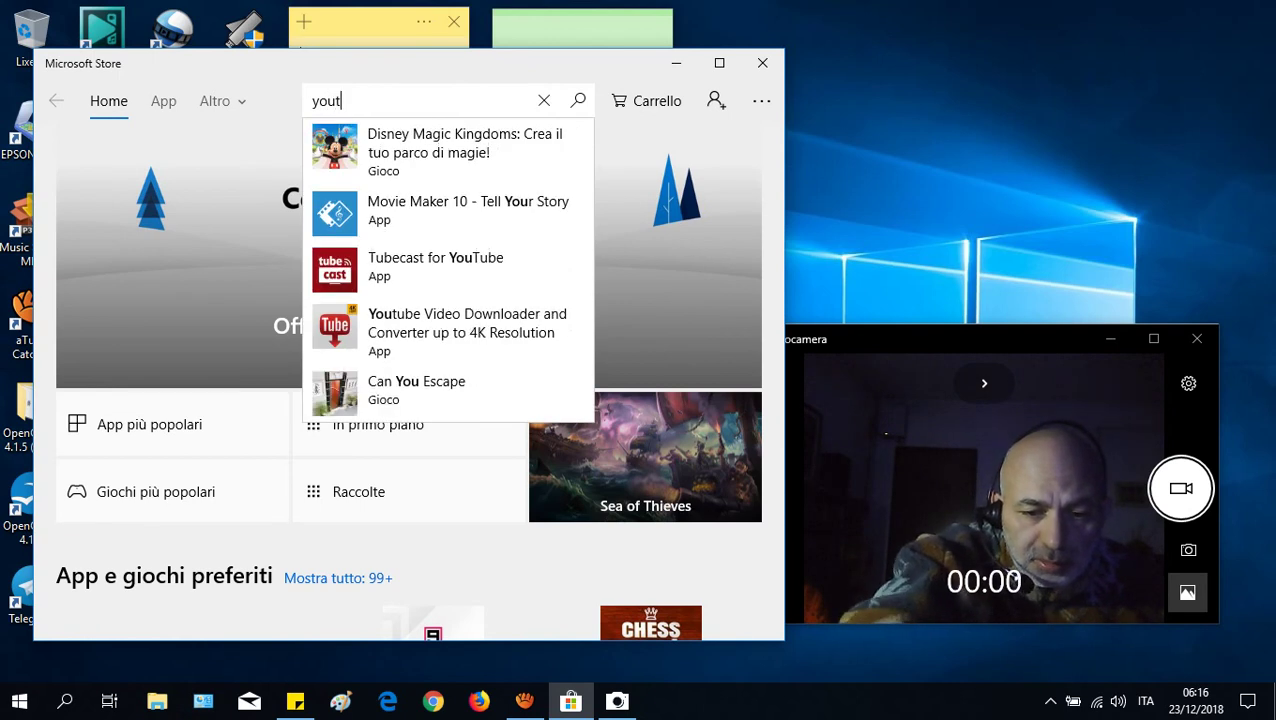
pyautogui.write('ube')
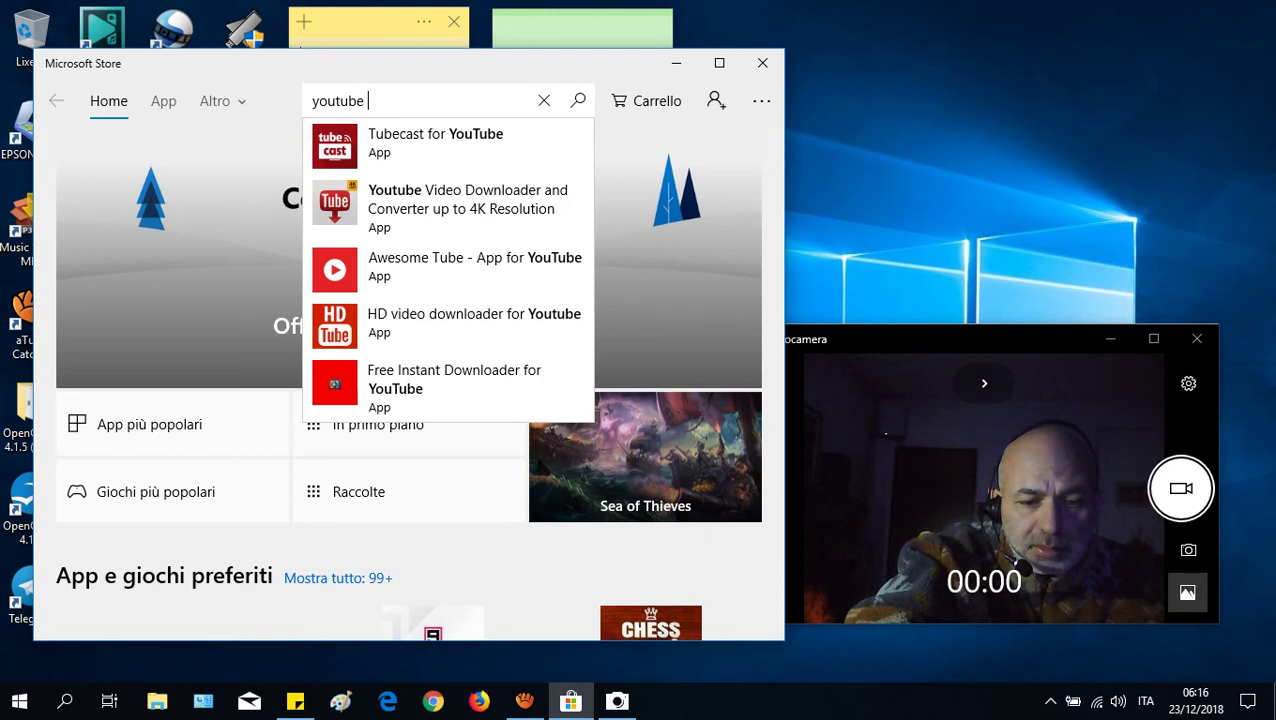
pyautogui.write('dow')
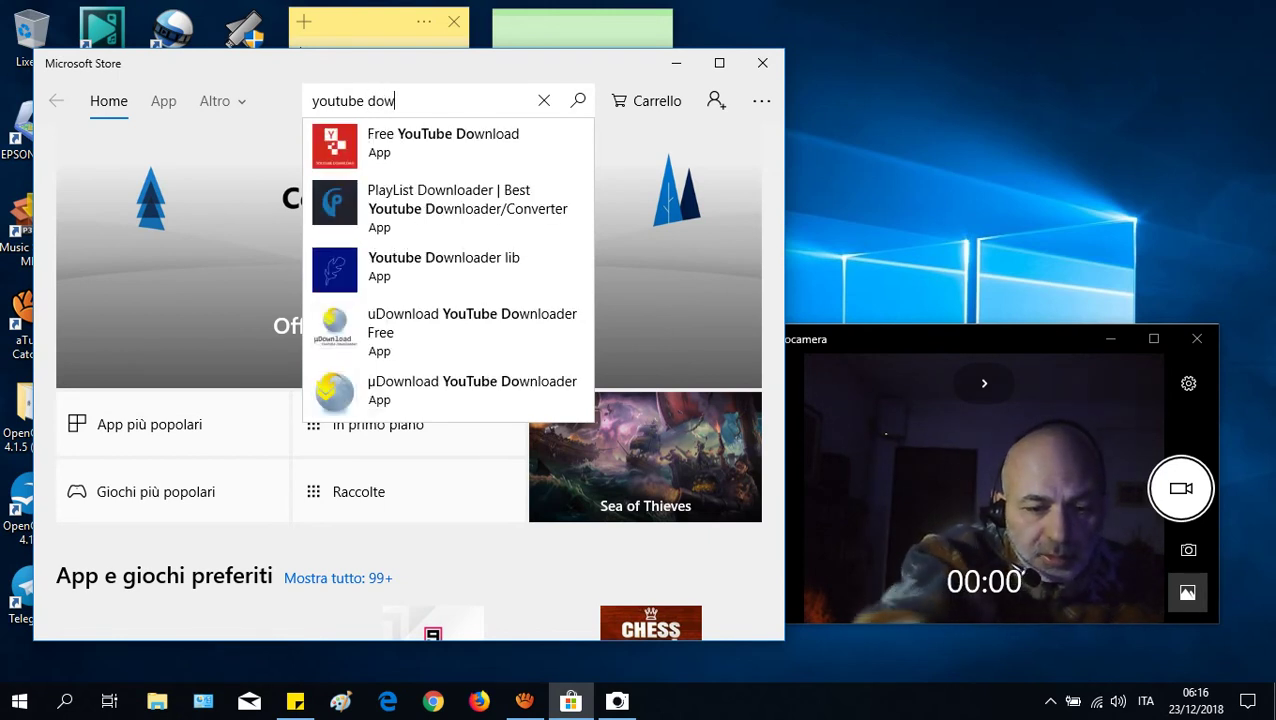
pyautogui.write('loader')
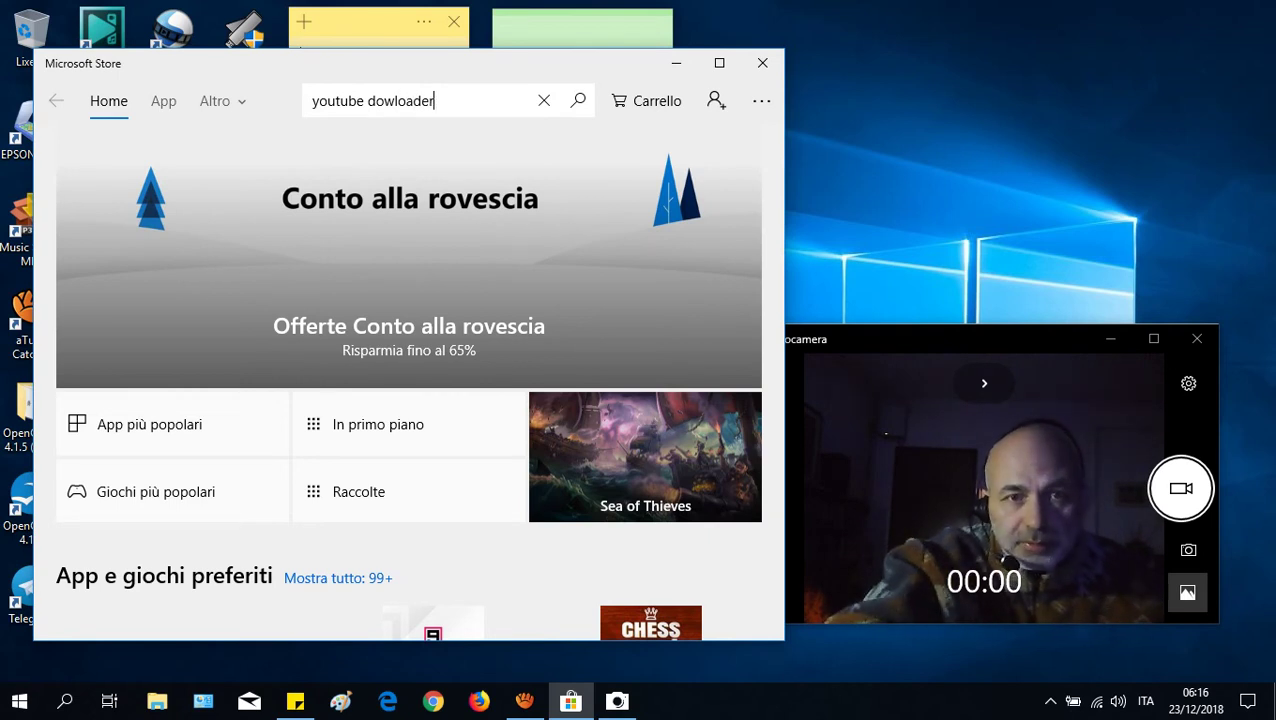
pyautogui.press('Return')
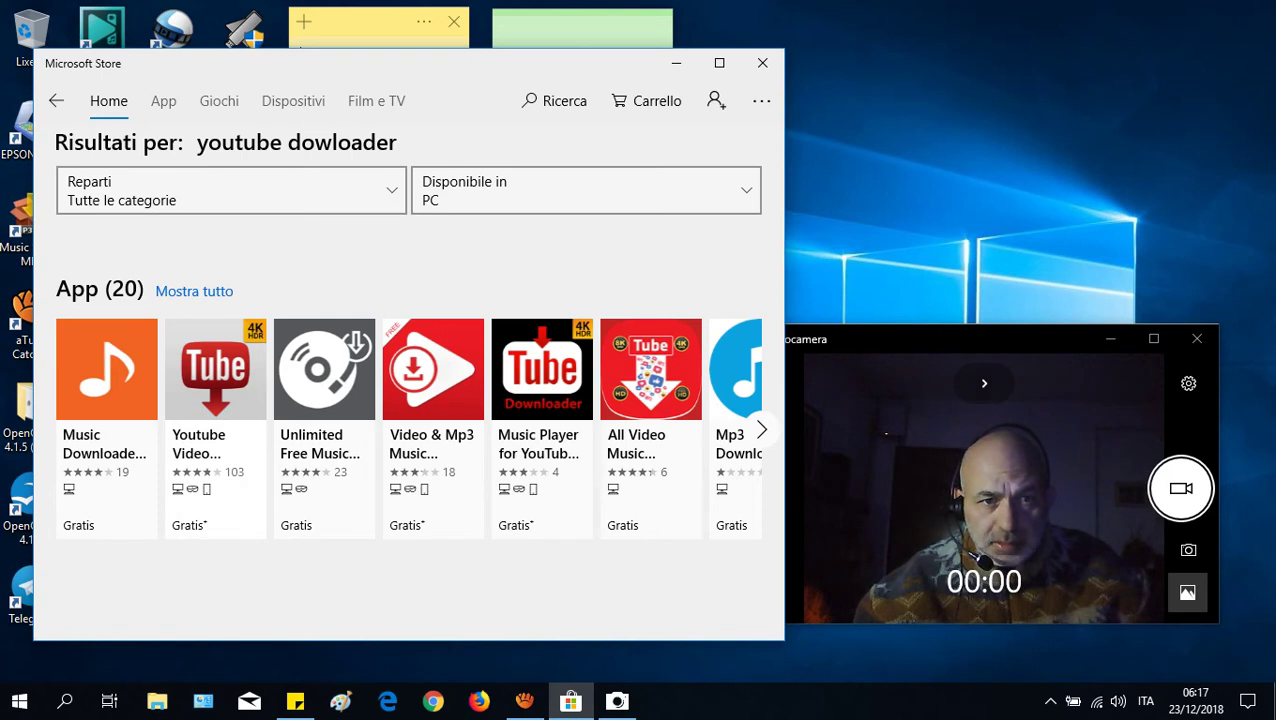
# Step: Get the free Youtube Video Downloader and Converter up to 4K Resolution app without signing in, and close Microsoft Store
pyautogui.click(106, 380)
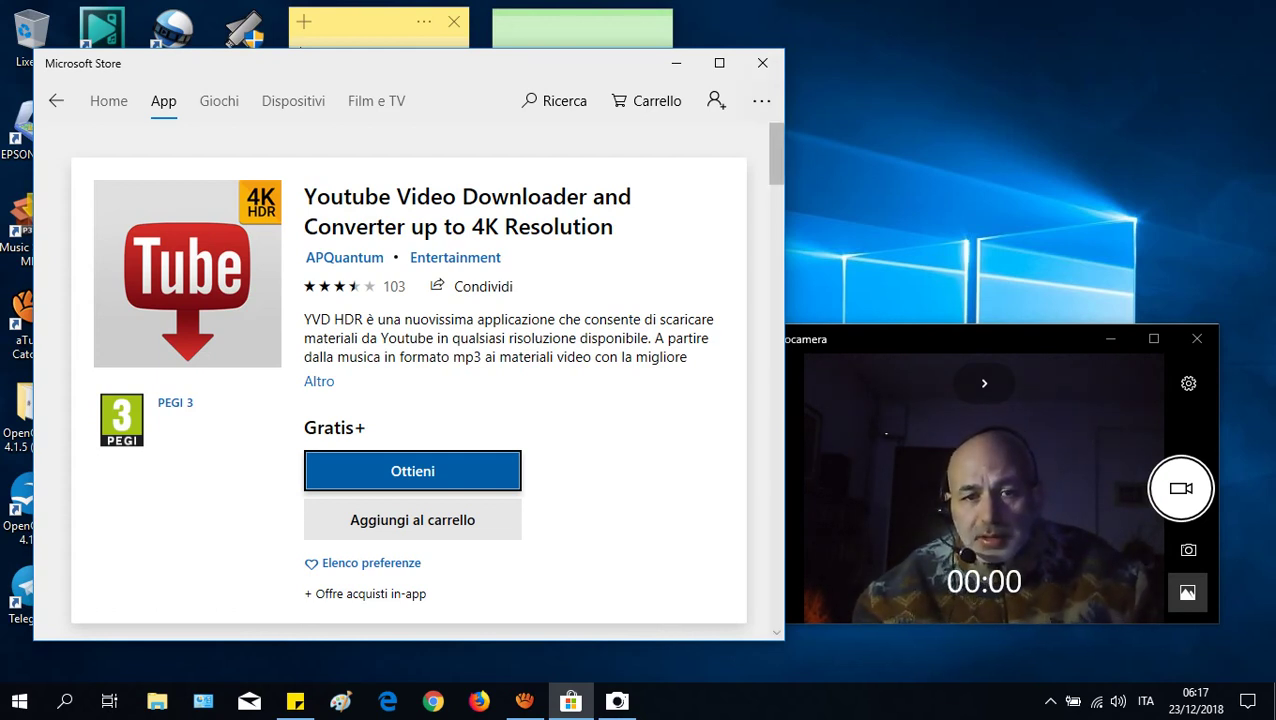
pyautogui.press('Return')
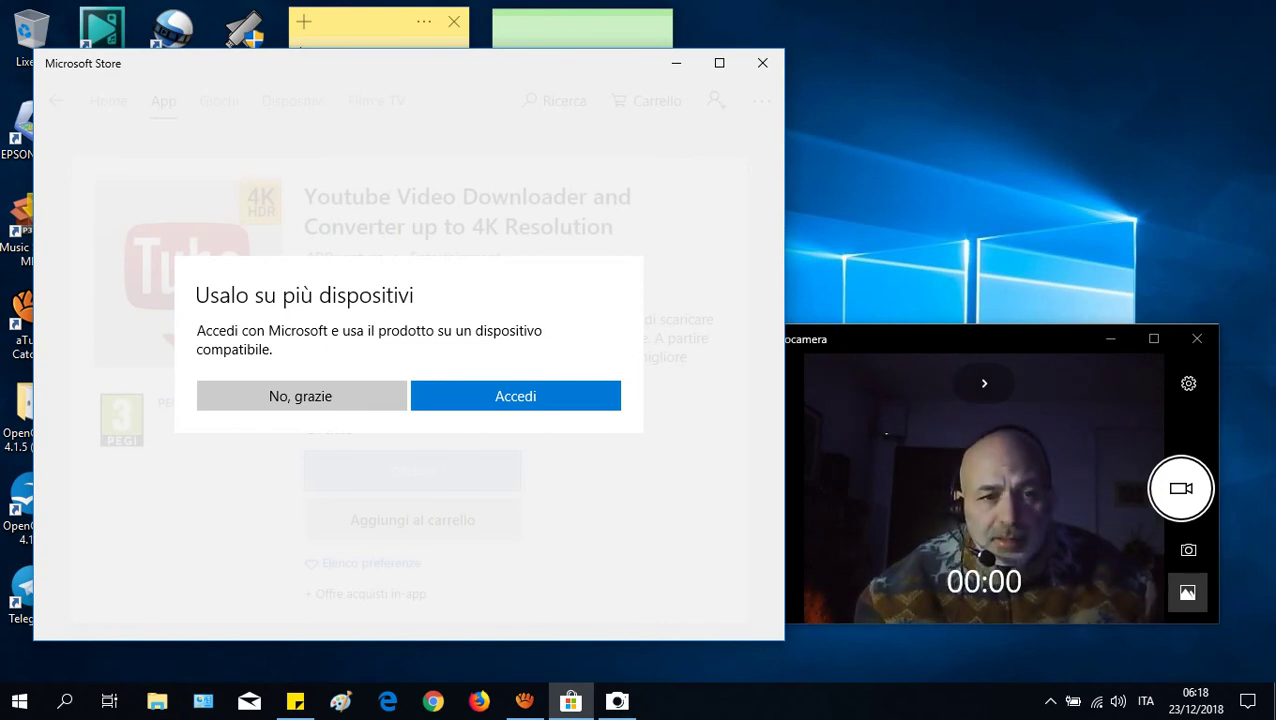
pyautogui.click(300, 396)
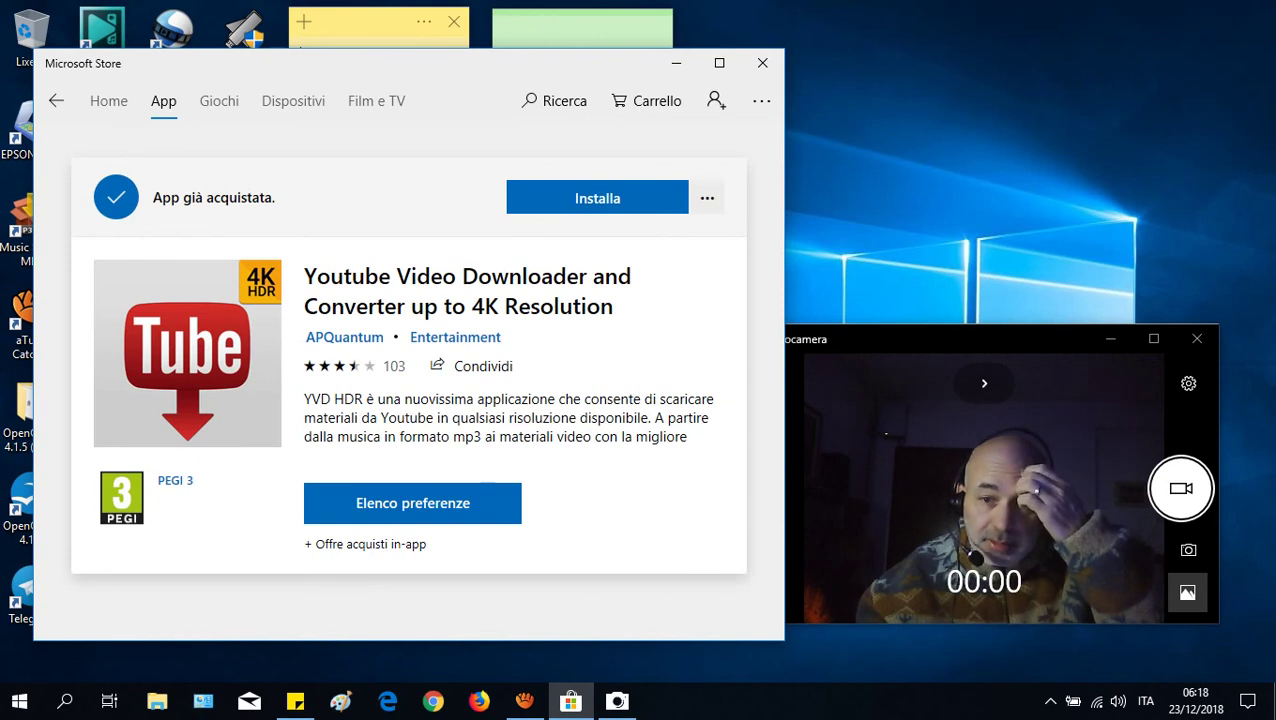
pyautogui.press('Return')
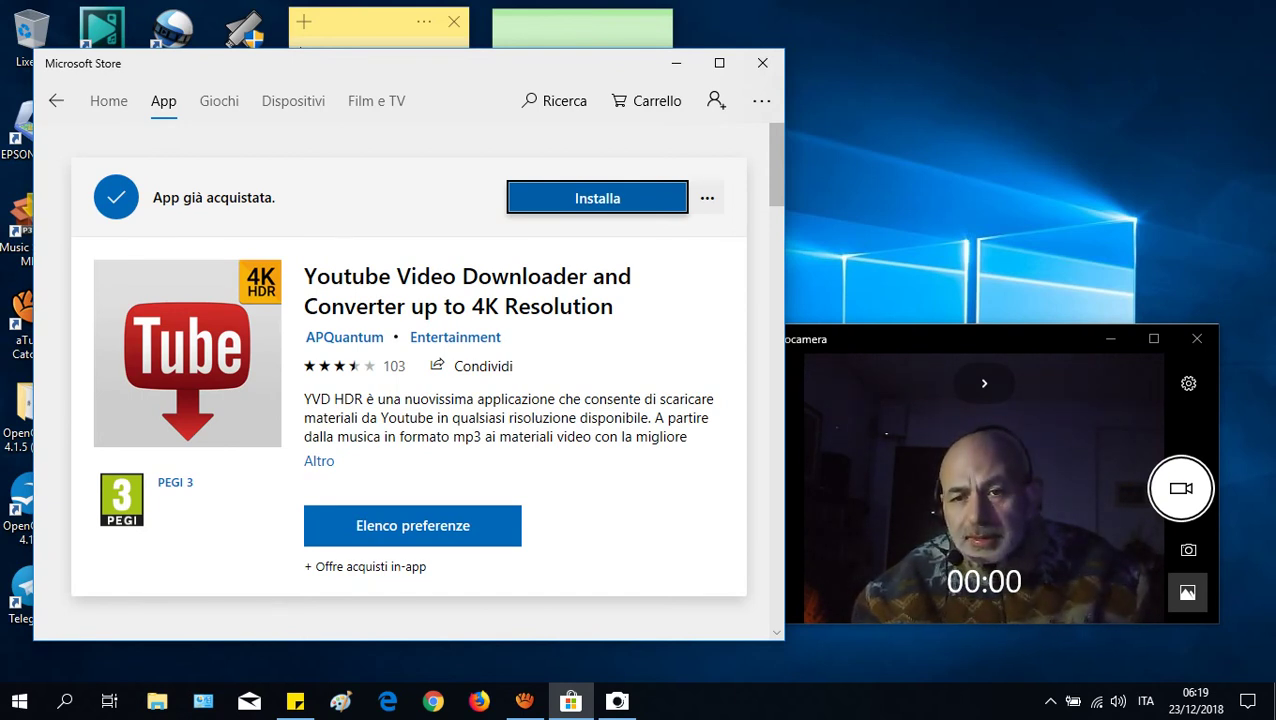
pyautogui.moveTo(154, 64); pyautogui.dragTo(111, 67)
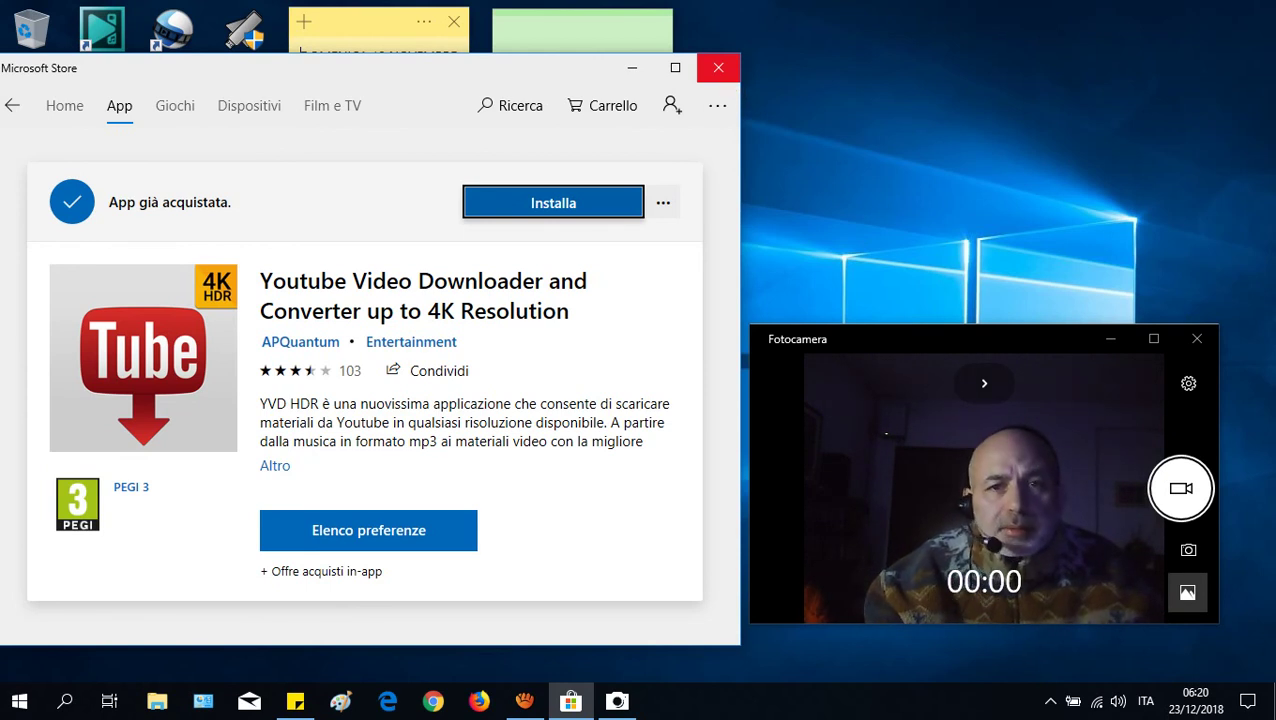
pyautogui.click(718, 67)
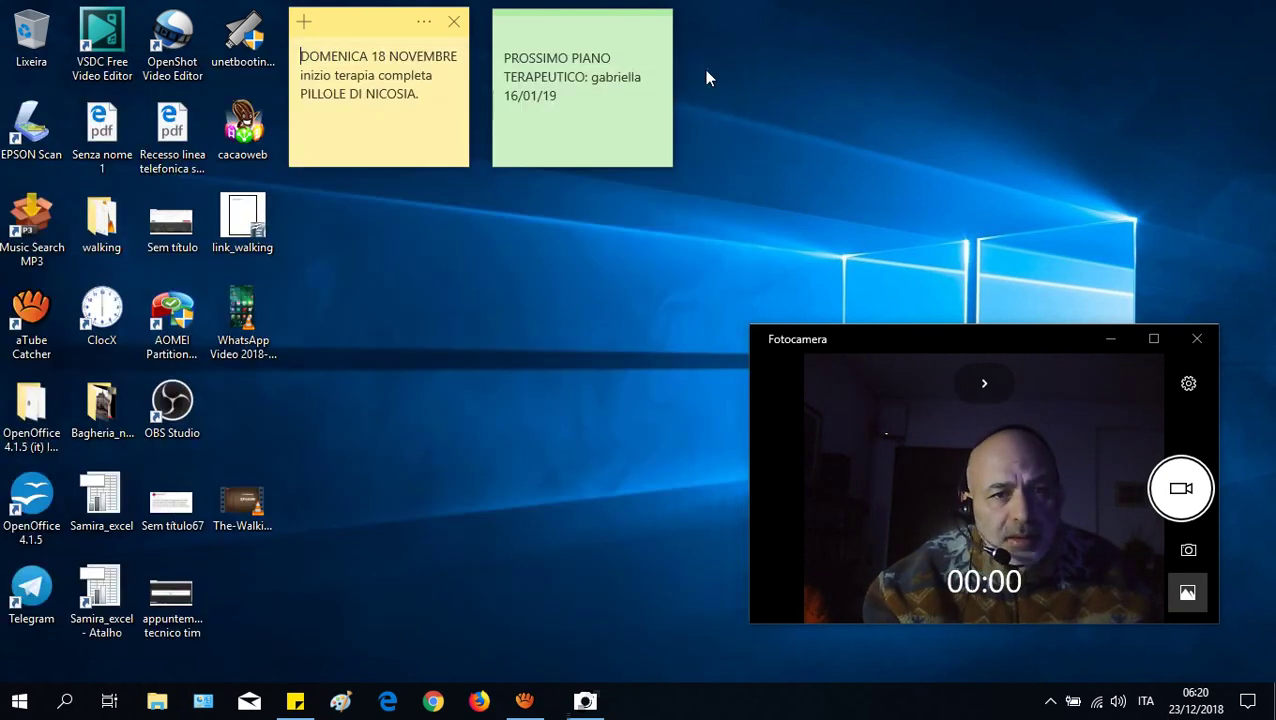
# Step: Launch Free Instant Downloader for YouTube, restore it to a smaller window, and place it beside the camera preview
pyautogui.click(17, 703)
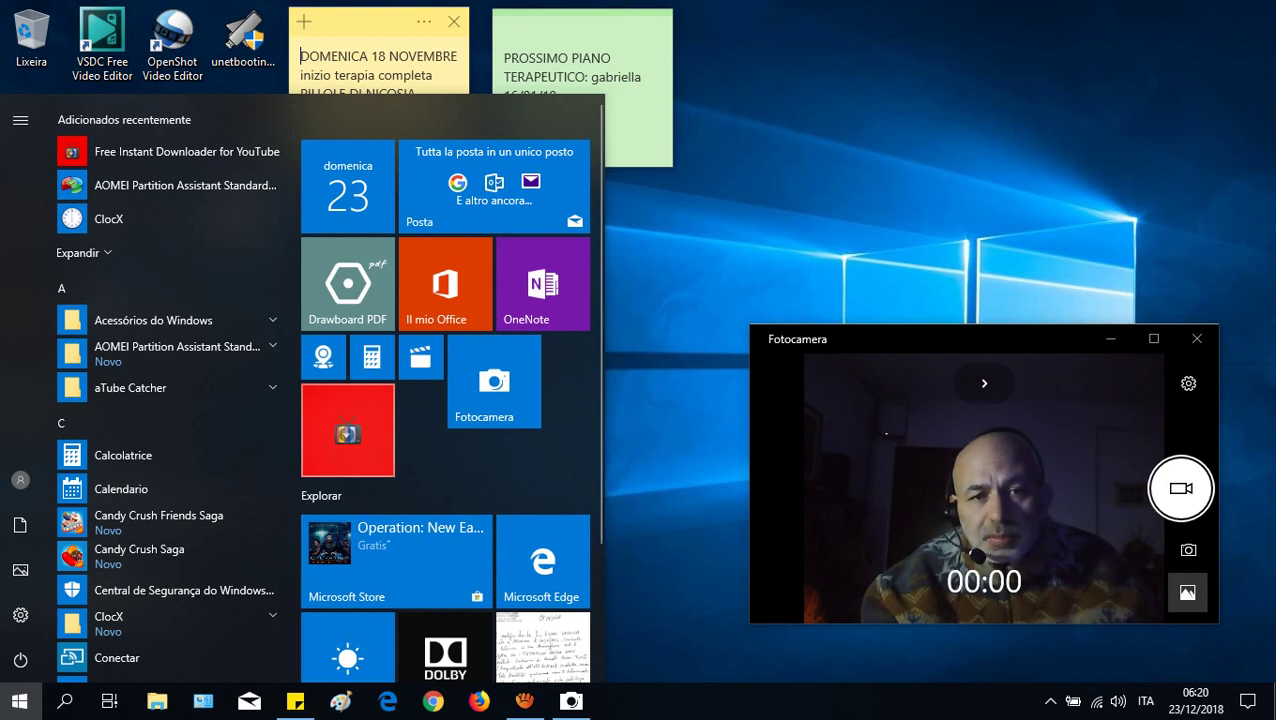
pyautogui.click(345, 430)
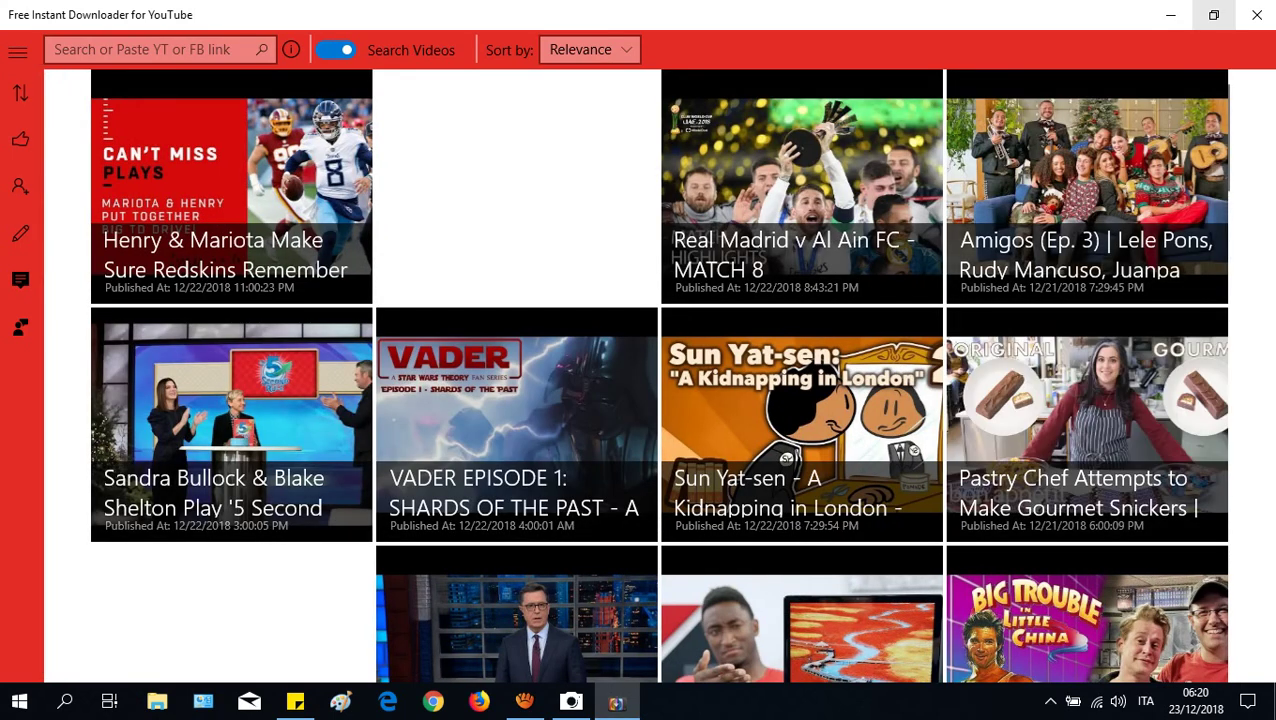
pyautogui.click(1213, 15)
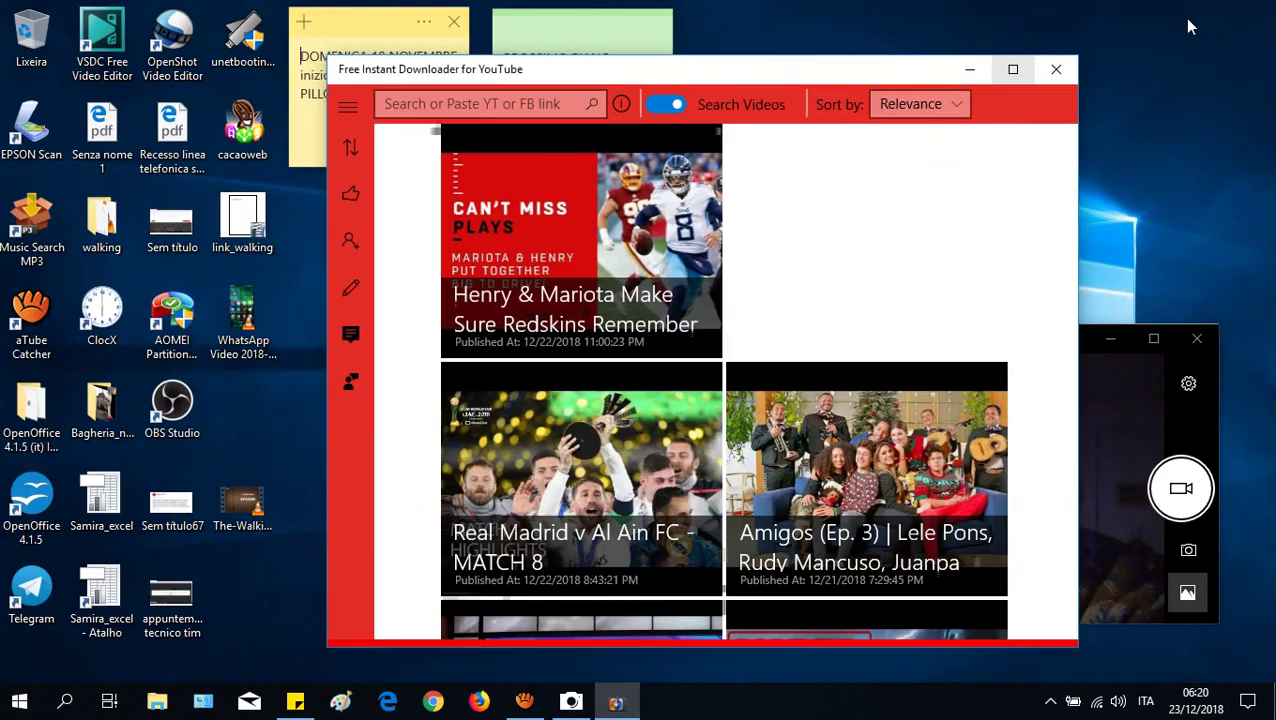
pyautogui.moveTo(600, 69); pyautogui.dragTo(314, 59)
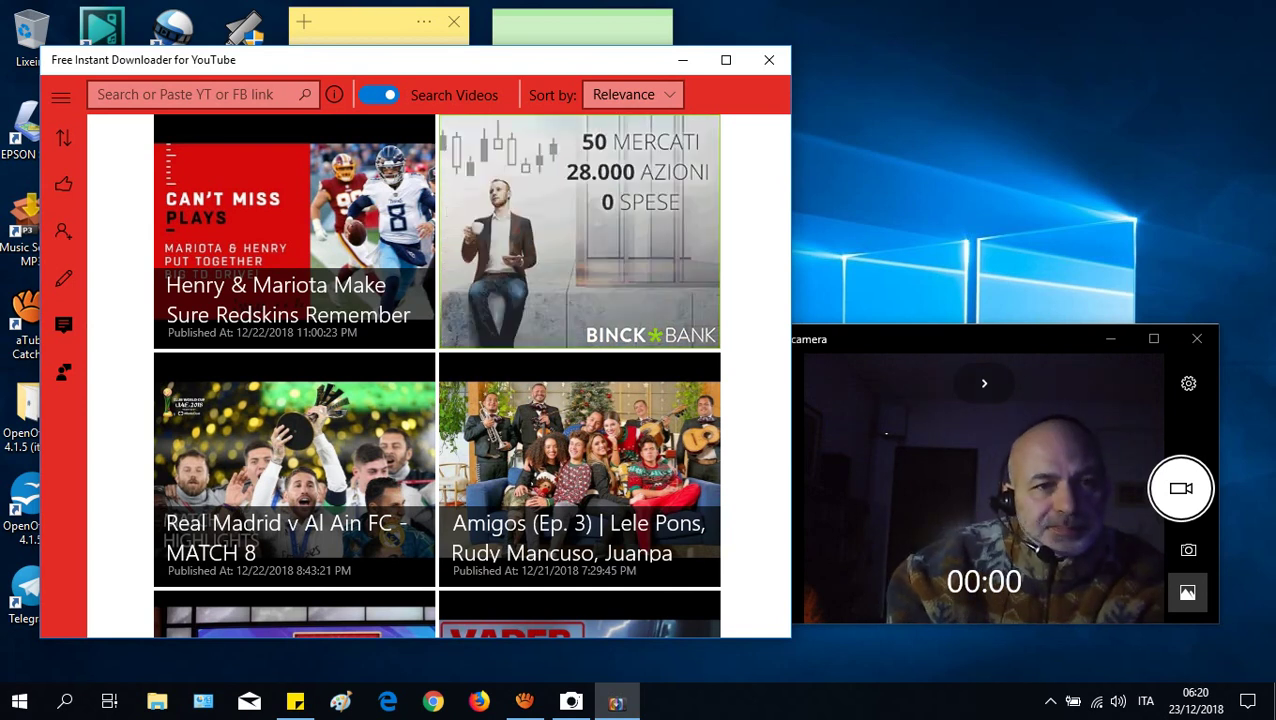
# Step: Search for "u2" videos in the downloader and close the app
pyautogui.click(190, 94)
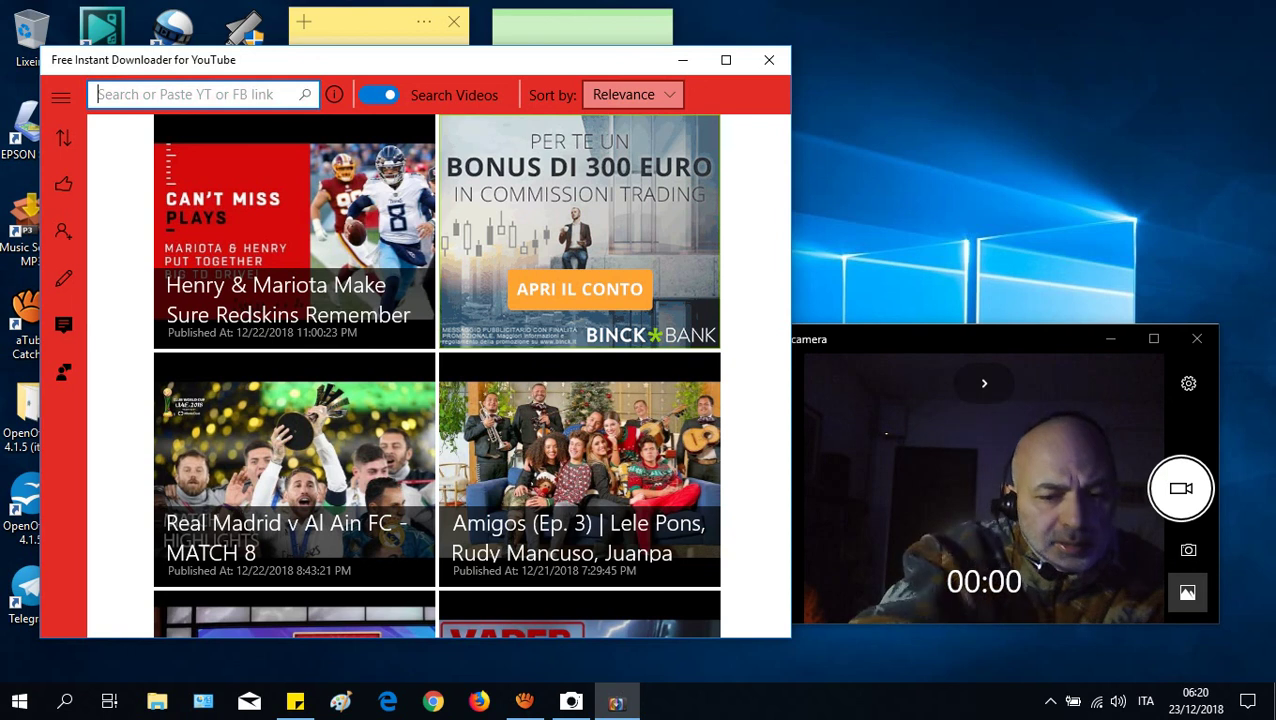
pyautogui.write('u2')
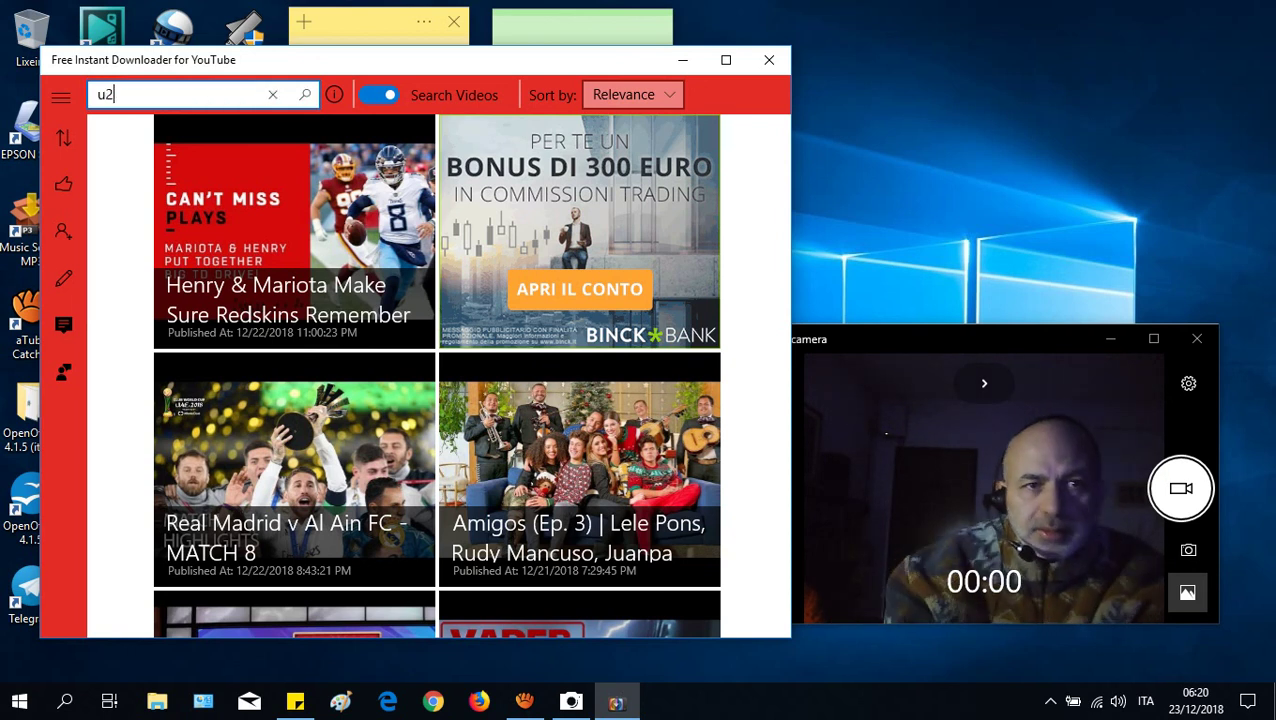
pyautogui.press('Return')
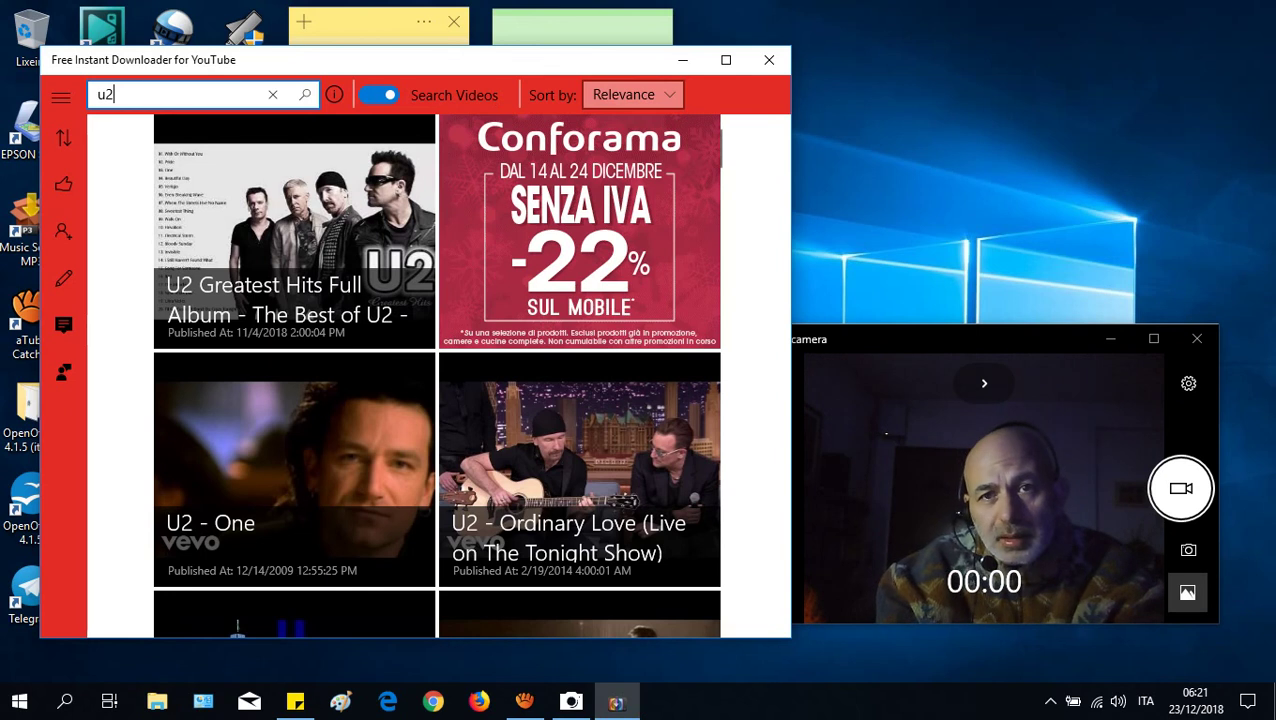
pyautogui.click(769, 60)
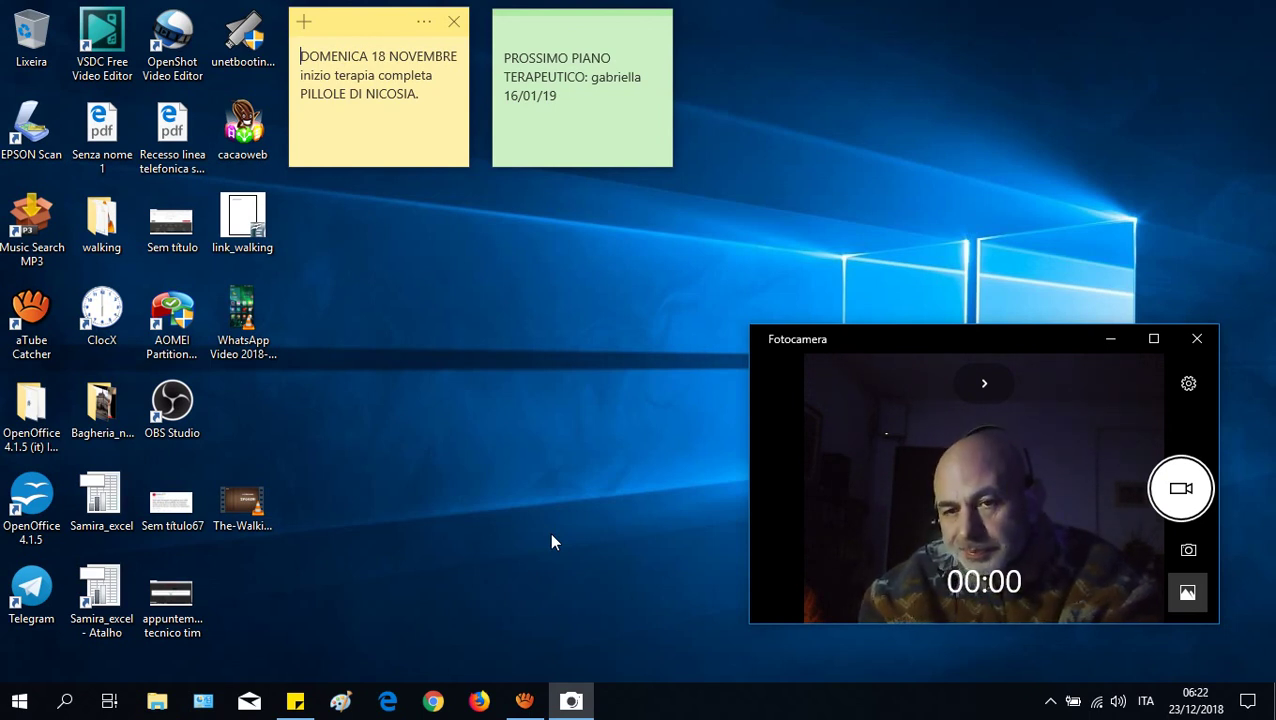
# Step: Switch to aTube Catcher, dismiss its welcome dialog, and place the Screen Record window beside the camera preview
pyautogui.moveTo(521, 706)
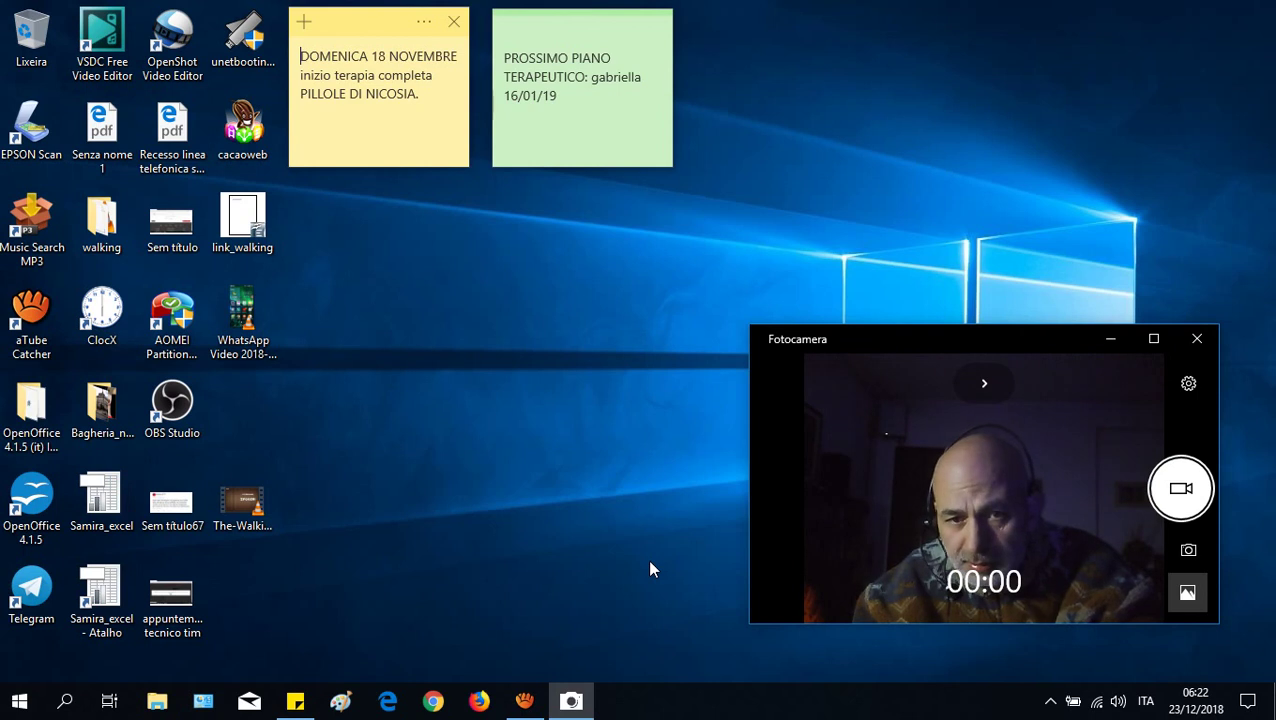
pyautogui.click(522, 708)
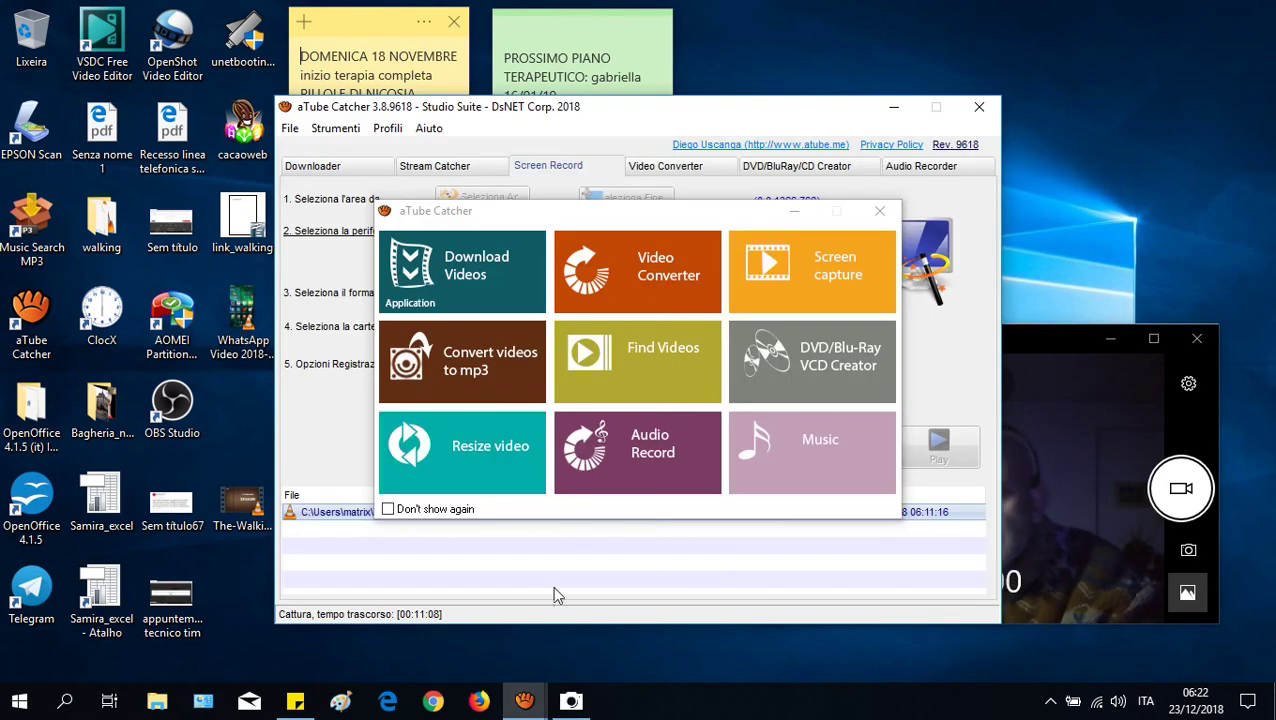
pyautogui.moveTo(632, 121); pyautogui.dragTo(394, 129)
pyautogui.click(882, 212)
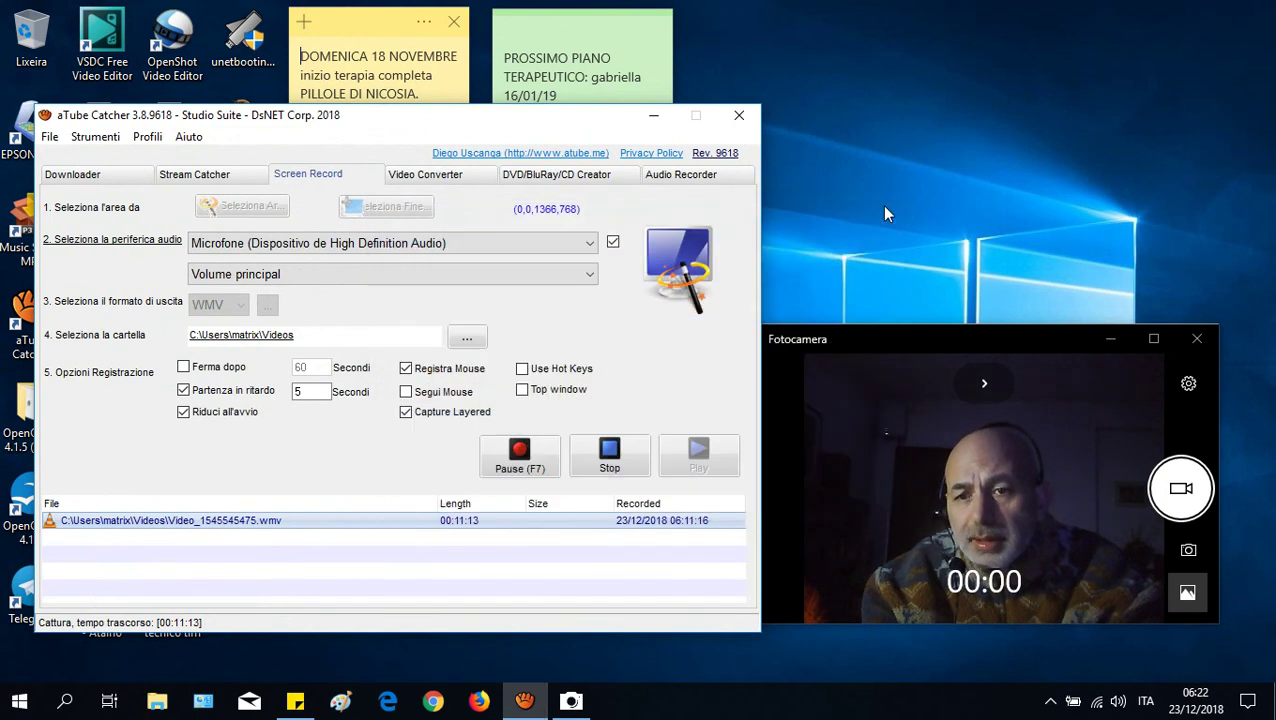